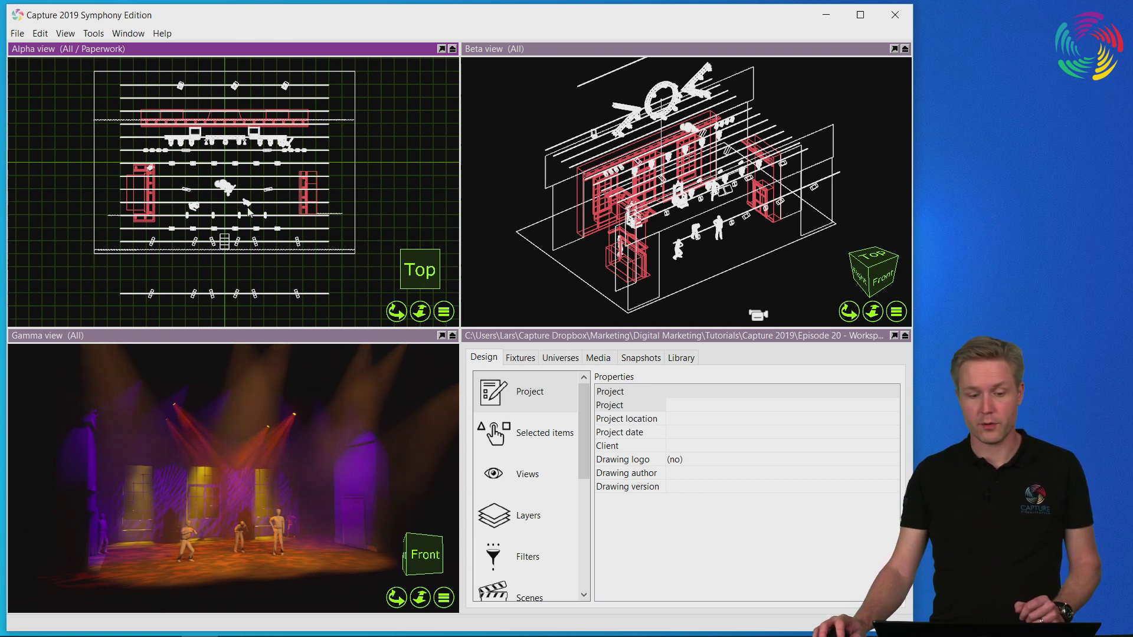
- Apply the Wide view arrangement, then maximize and restore the Capture application window
left_click(130, 34)
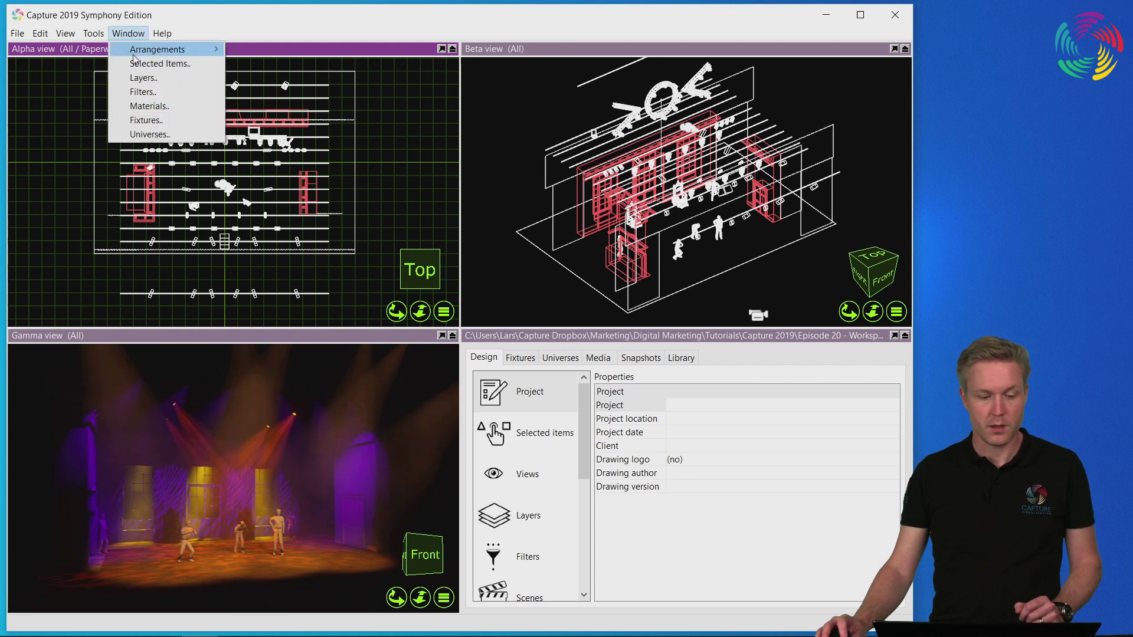
mouse_move(134, 58)
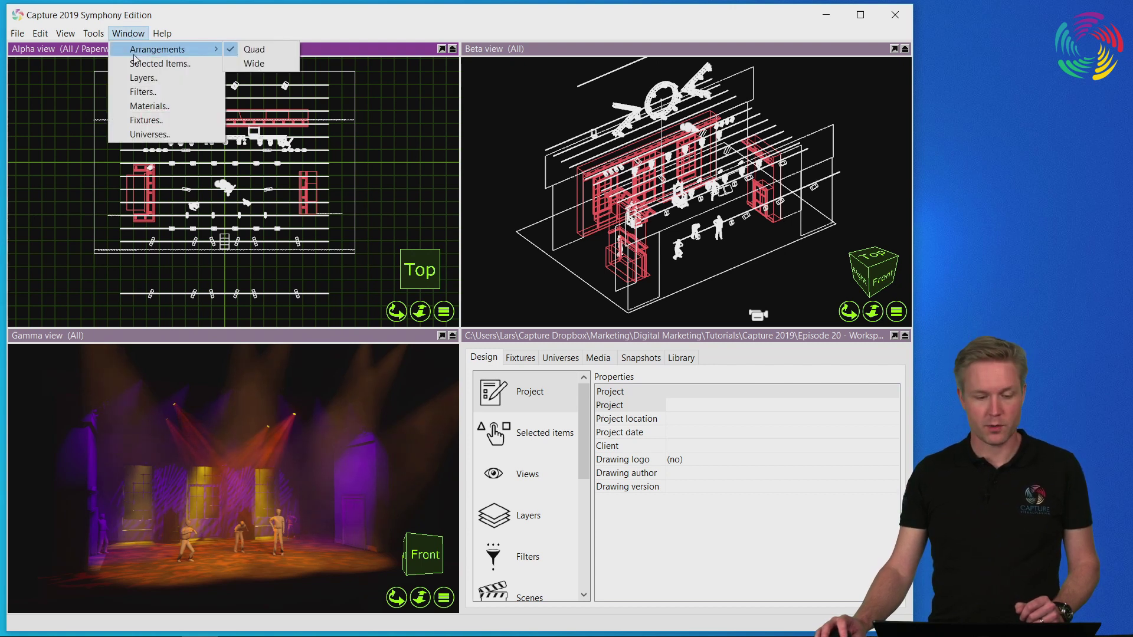
left_click(282, 66)
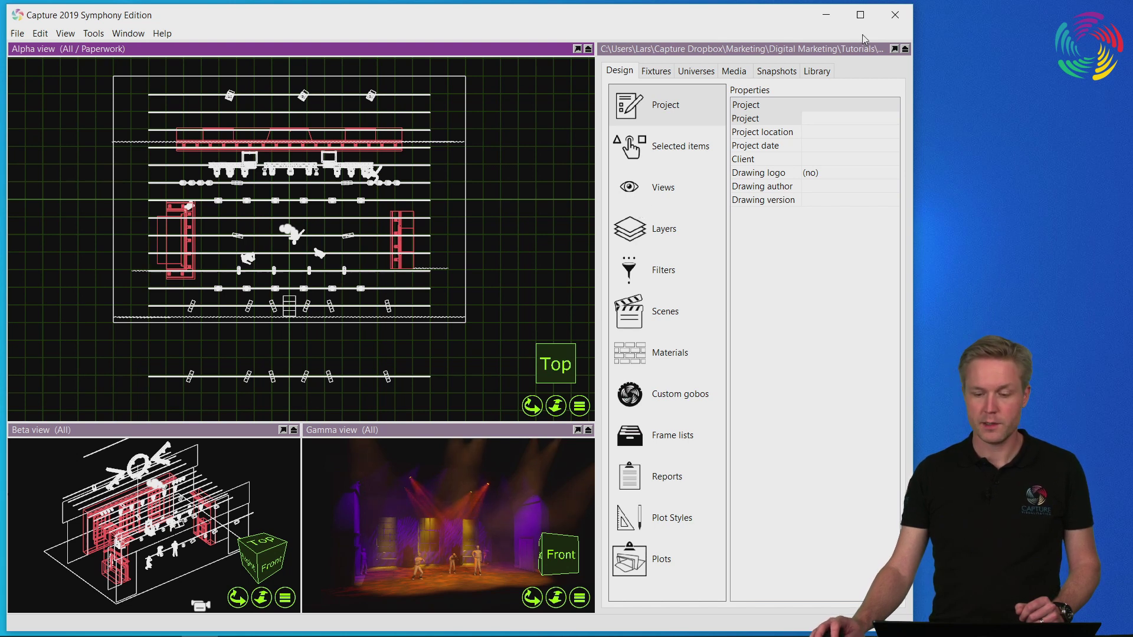
left_click(860, 15)
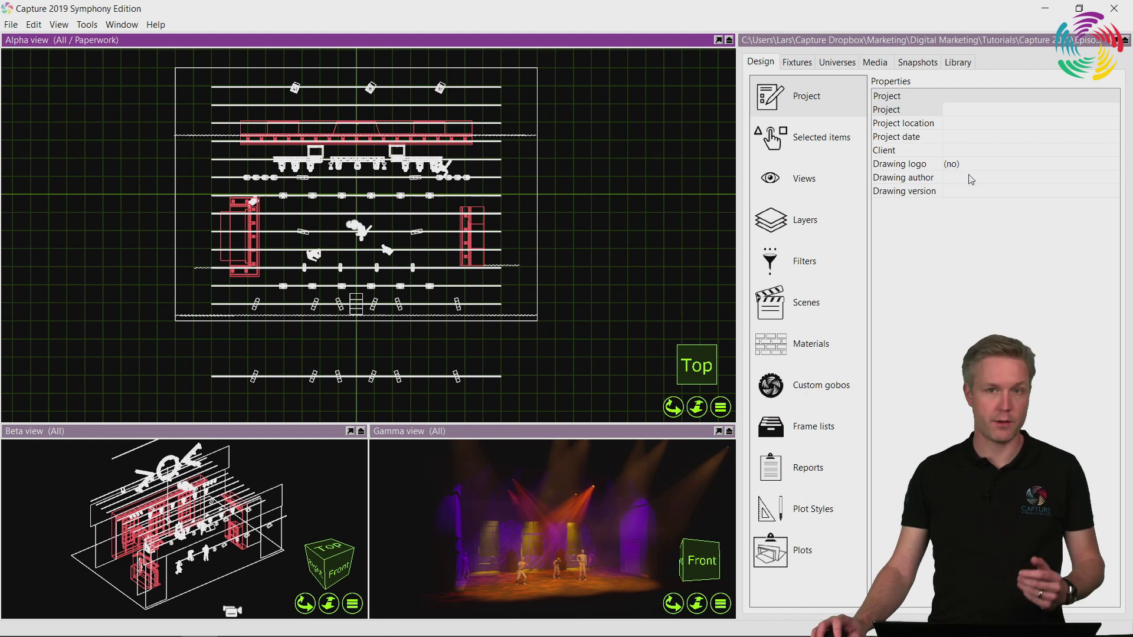
left_click(1079, 8)
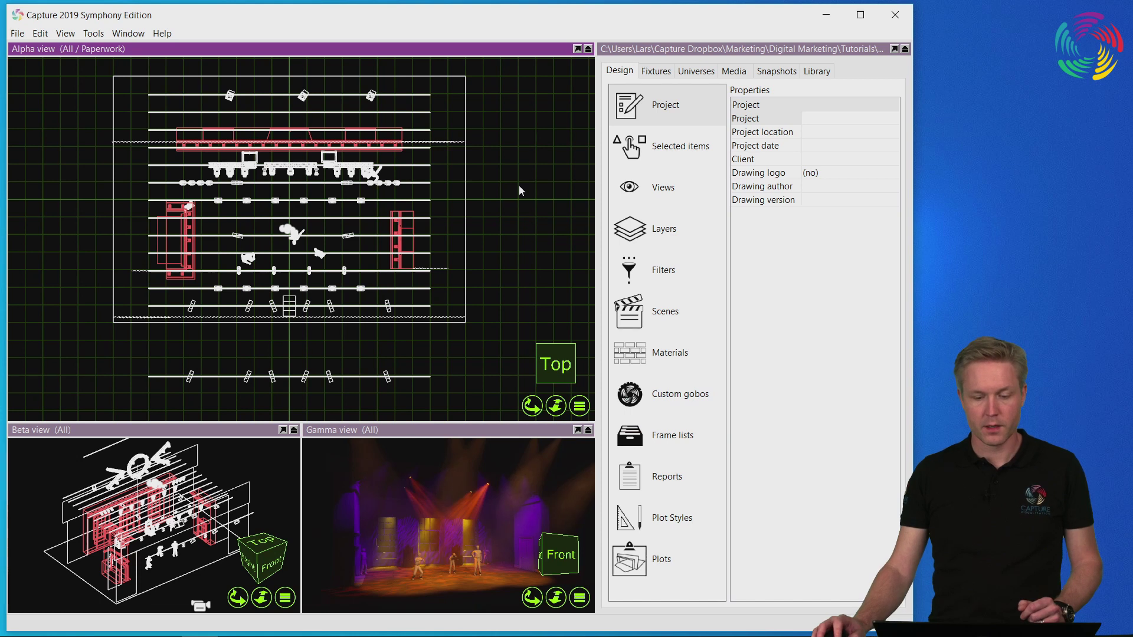
- Toggle the Alpha view between enlarged and split a few times
double_click(474, 49)
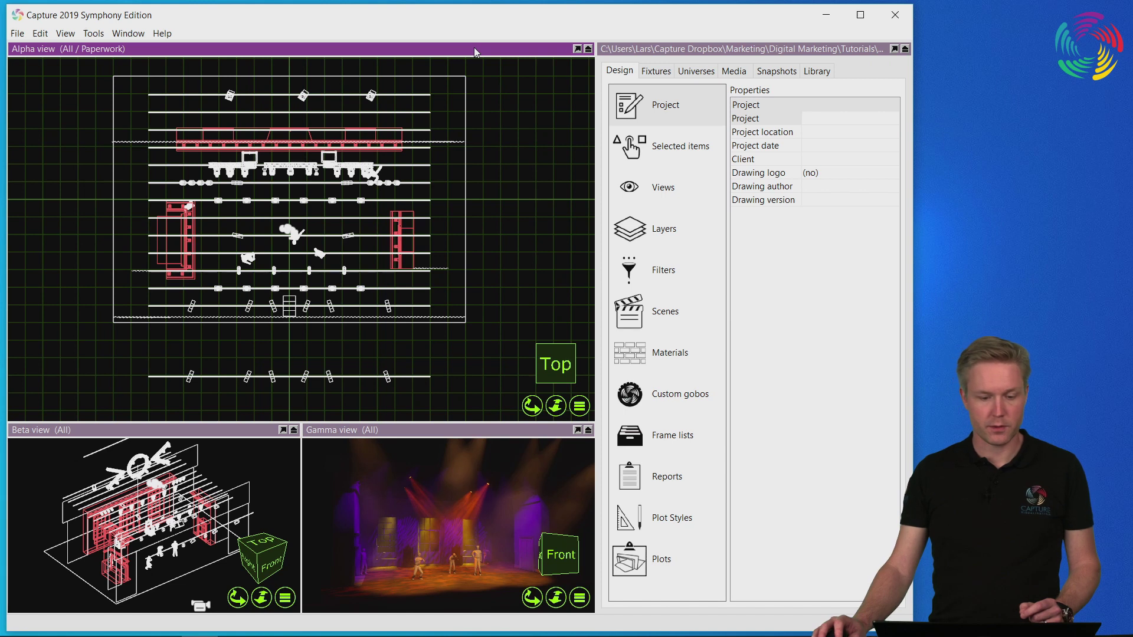
double_click(369, 47)
double_click(370, 48)
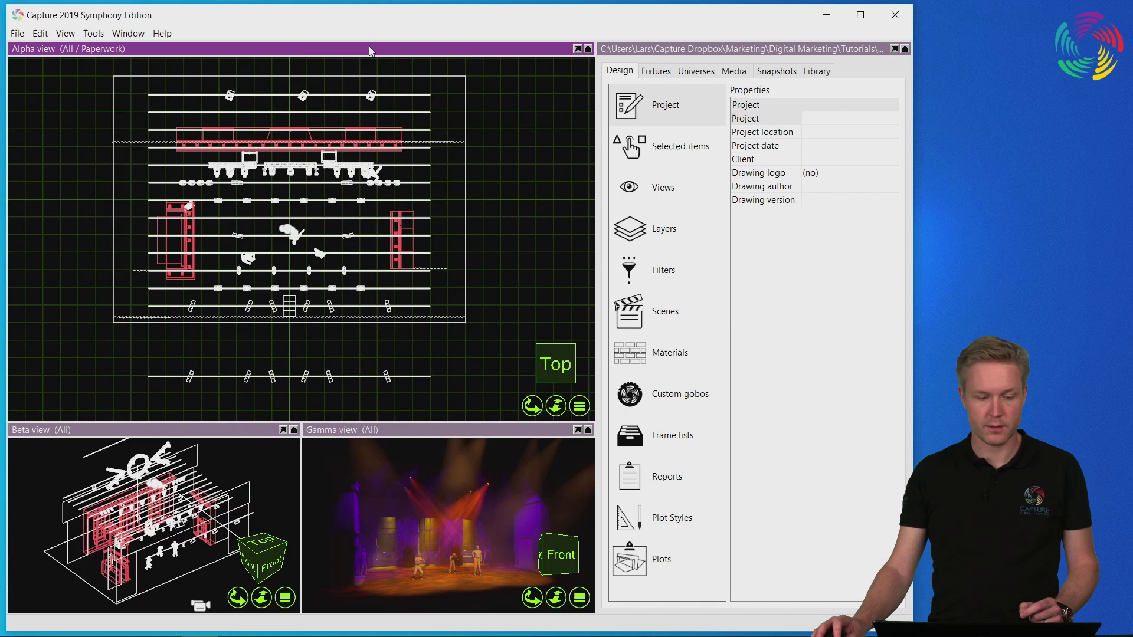
- Apply the Quad arrangement, then enlarge and restore the Alpha view within it
left_click(128, 33)
mouse_move(157, 46)
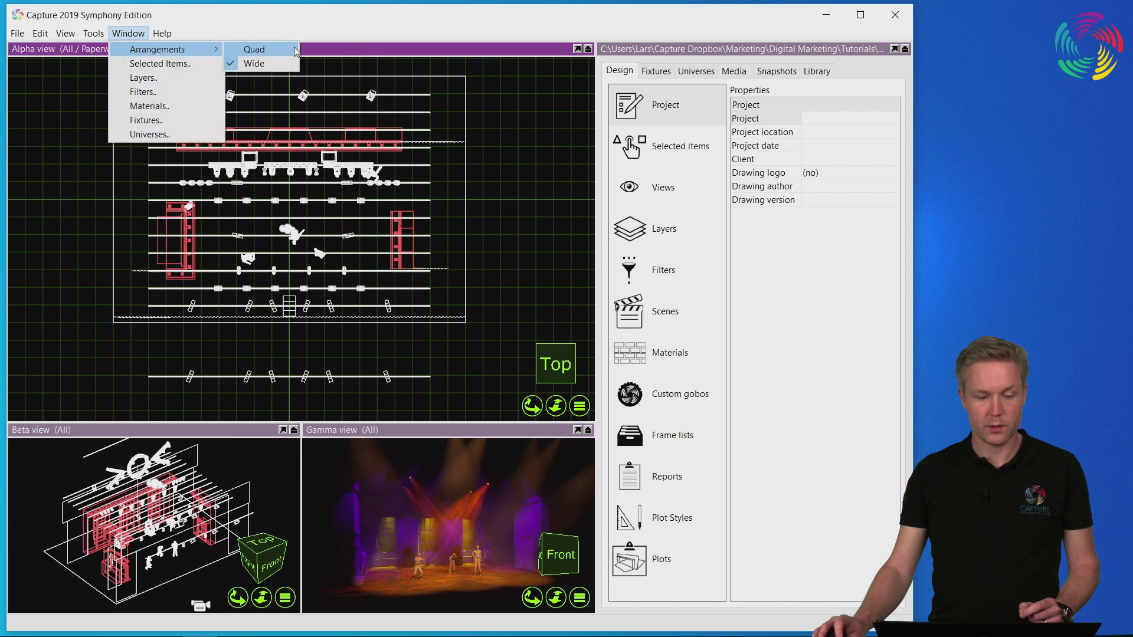
left_click(253, 47)
double_click(333, 53)
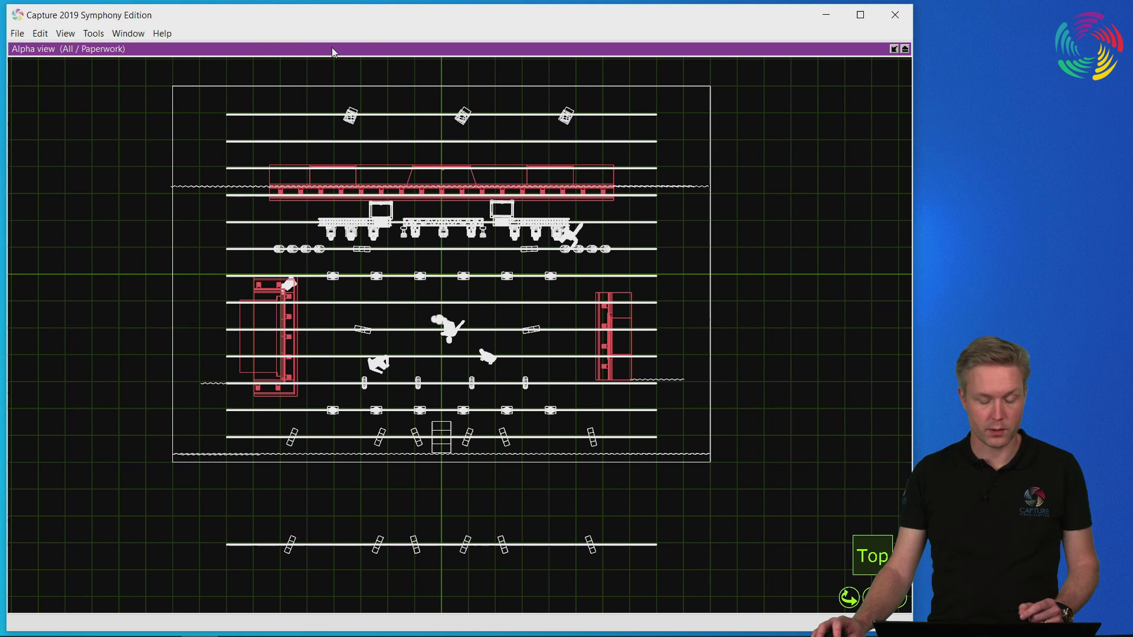
double_click(333, 51)
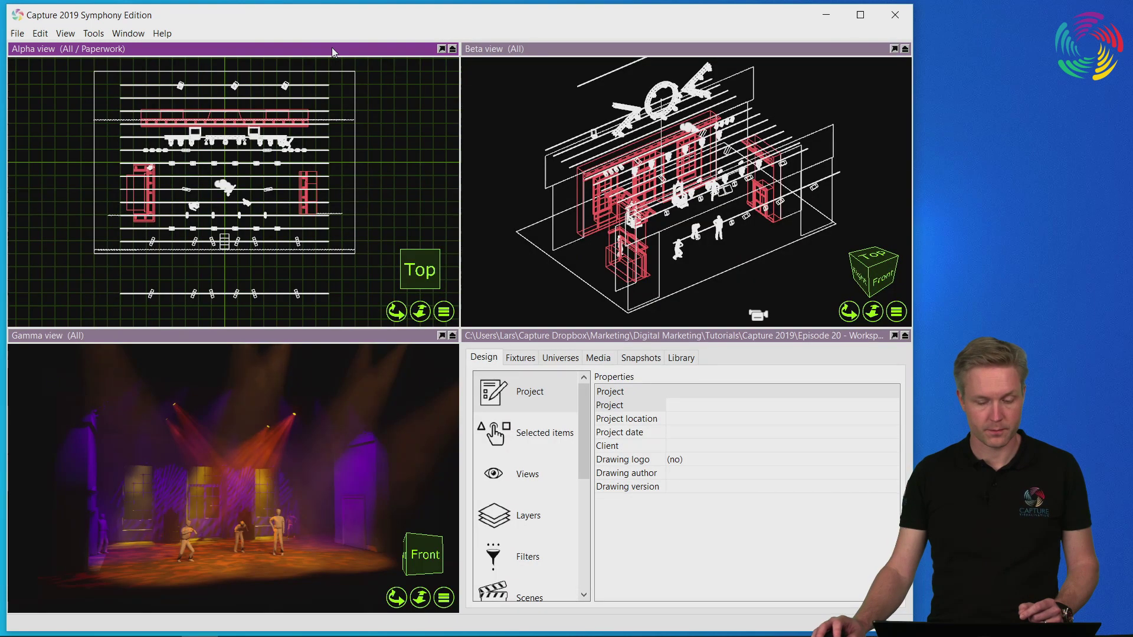
left_click(441, 51)
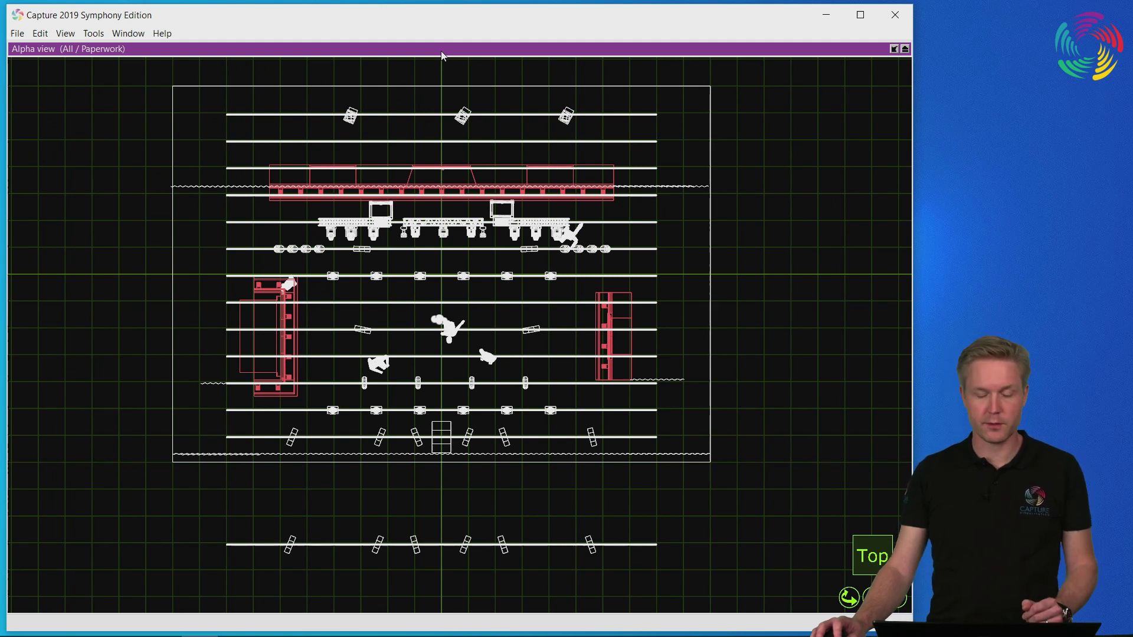
left_click(443, 54)
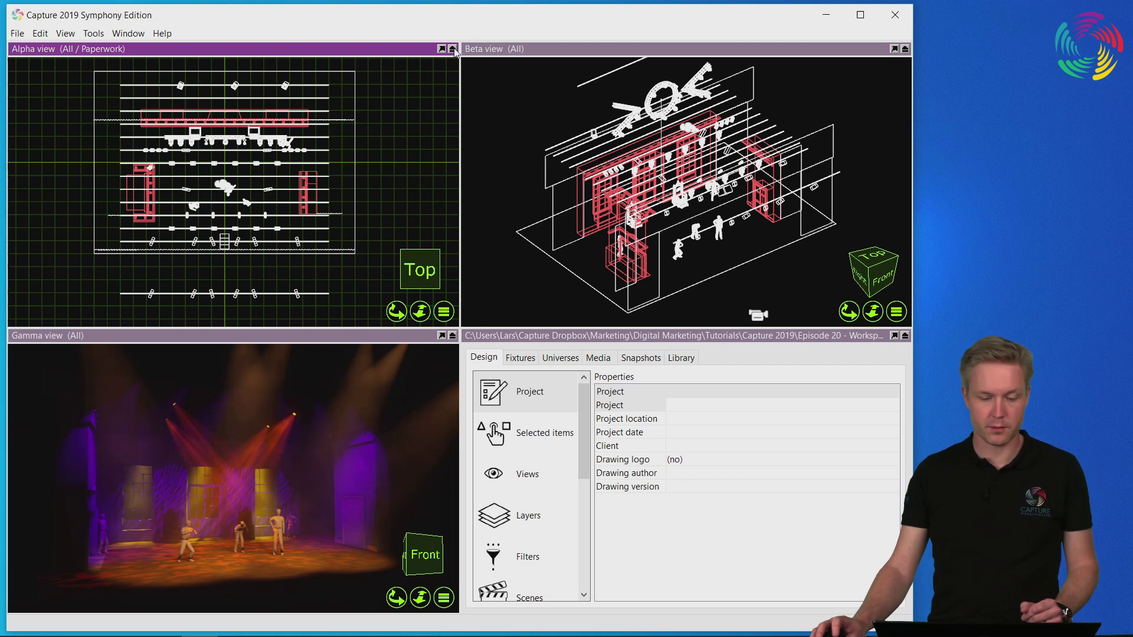
left_click(453, 50)
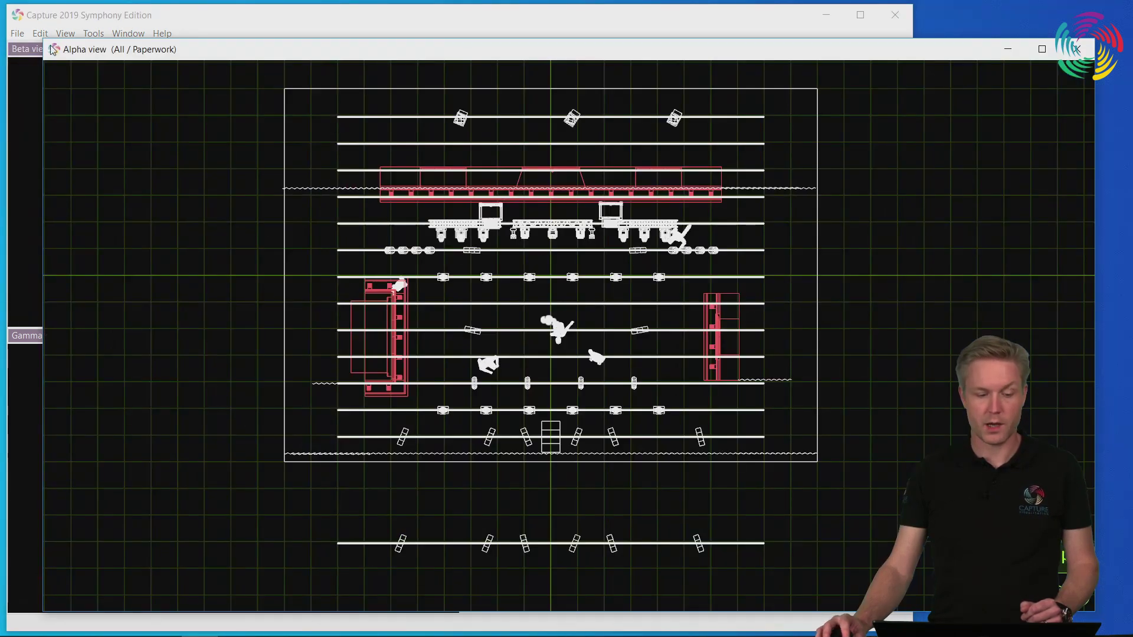
left_click_drag(47, 39, 698, 110)
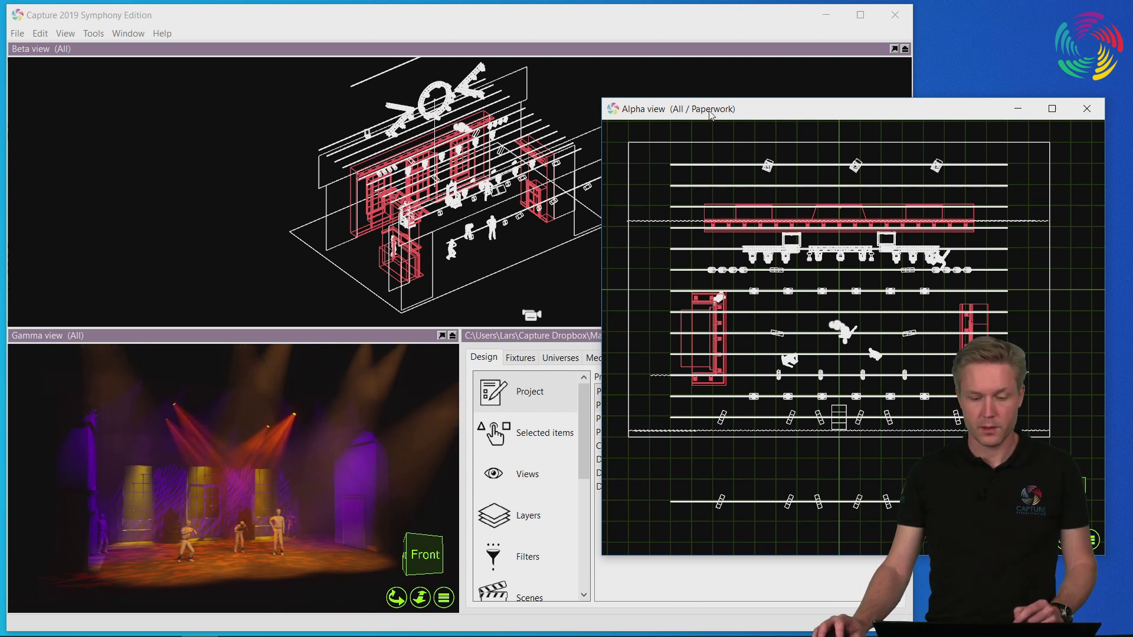
left_click_drag(718, 112, 236, 105)
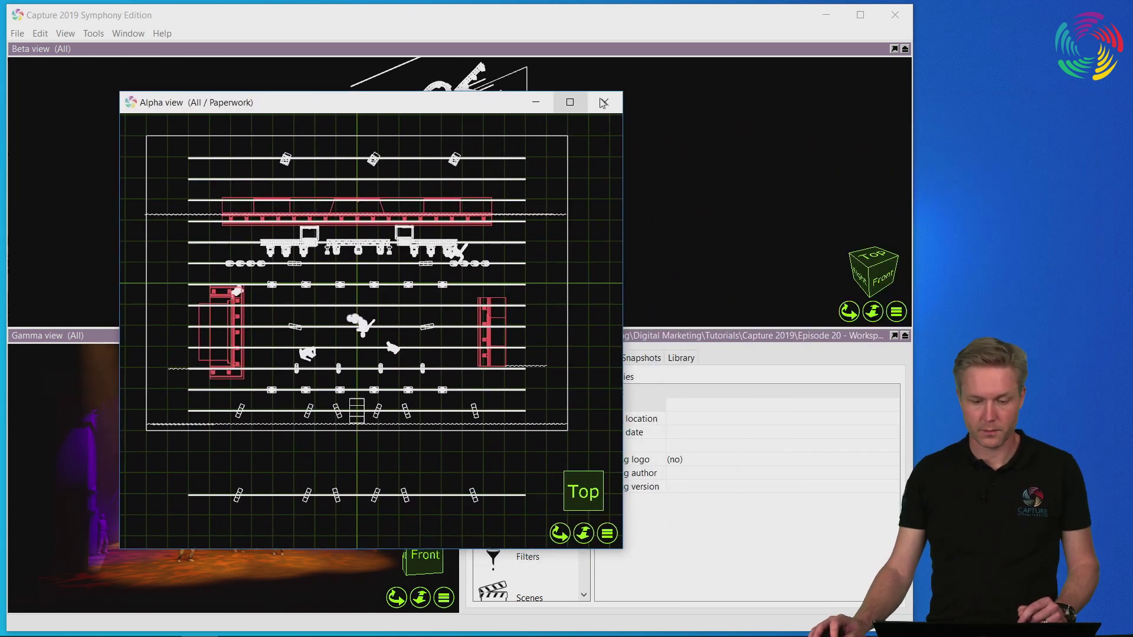
left_click(603, 103)
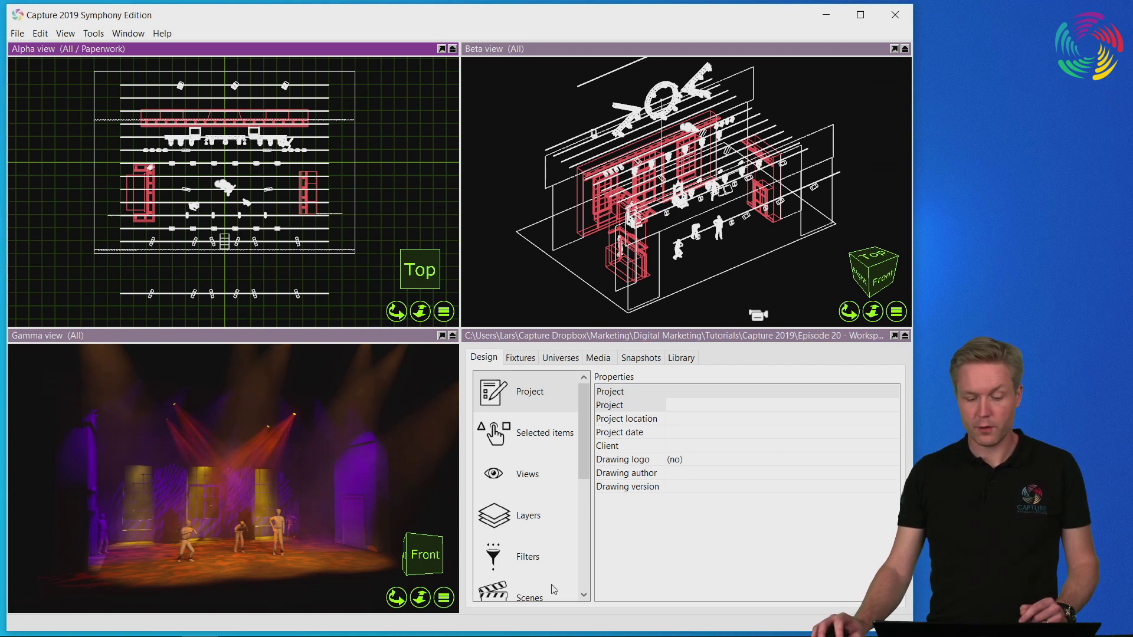
- Show the Universes list with patch ranges in the lower-right pane, then open the Window menu
left_click(521, 358)
left_click(560, 358)
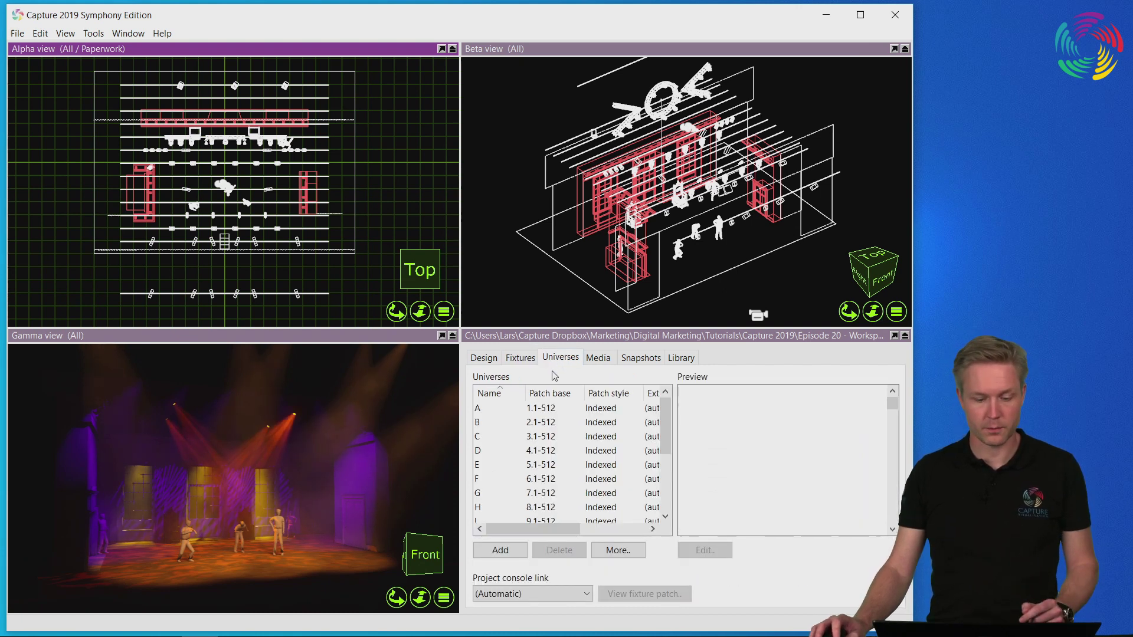
left_click(129, 33)
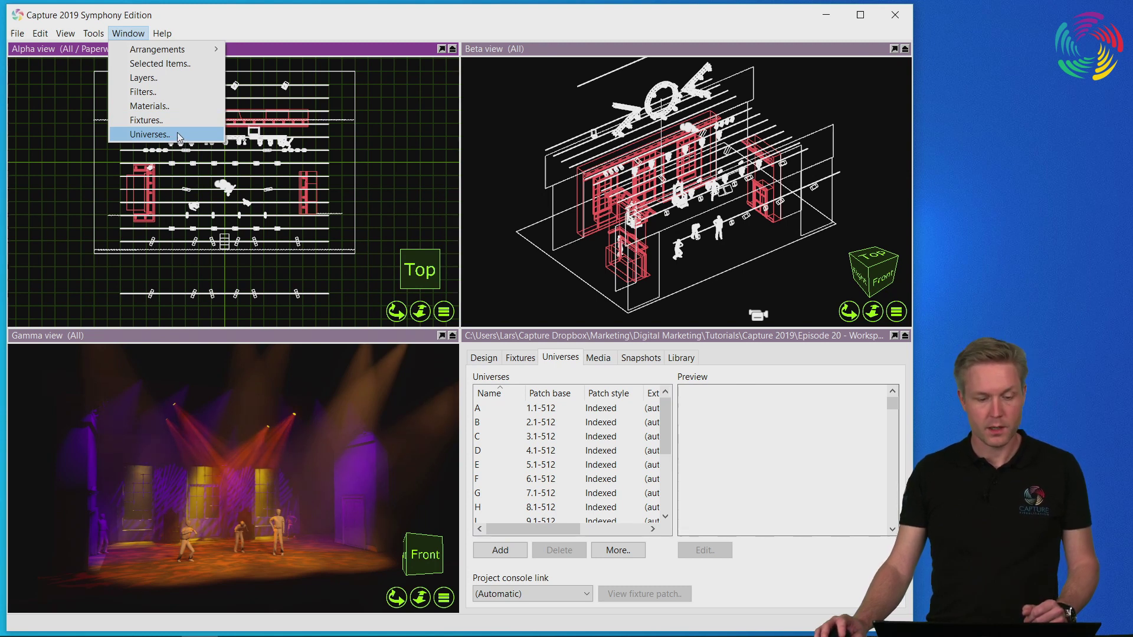
left_click(171, 79)
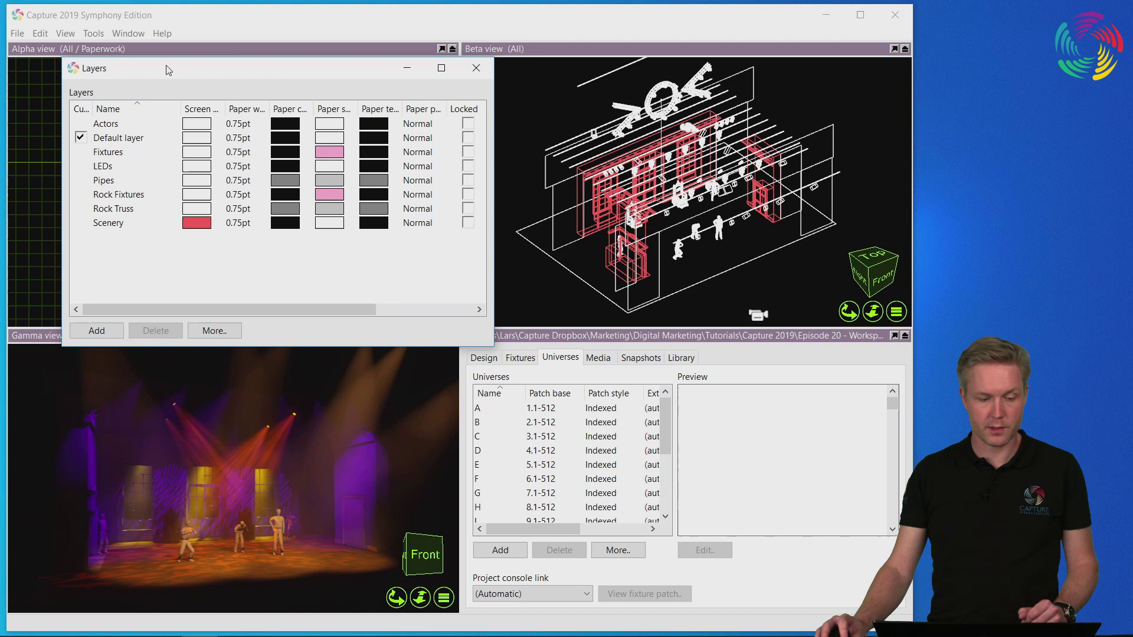
left_click_drag(172, 79, 764, 159)
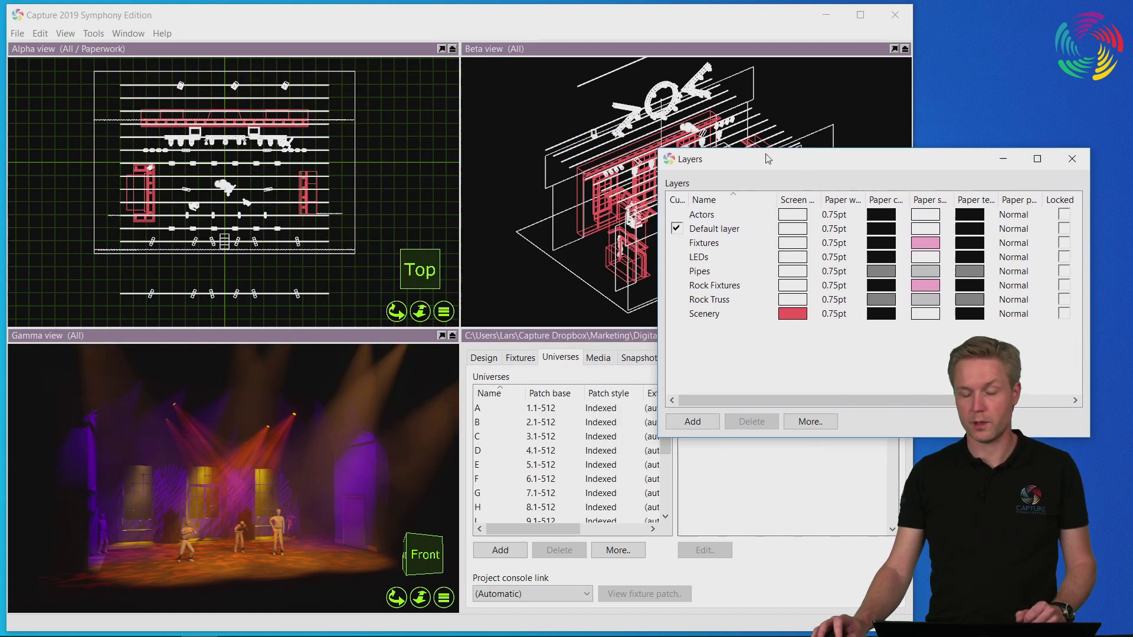
left_click(1073, 160)
left_click(128, 33)
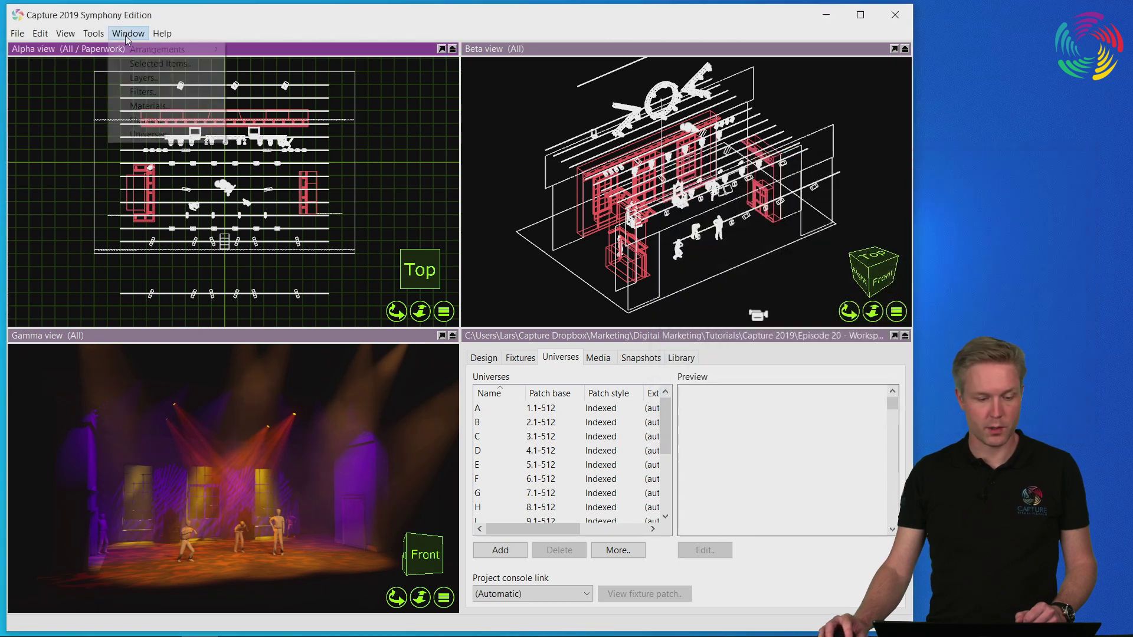
left_click(160, 77)
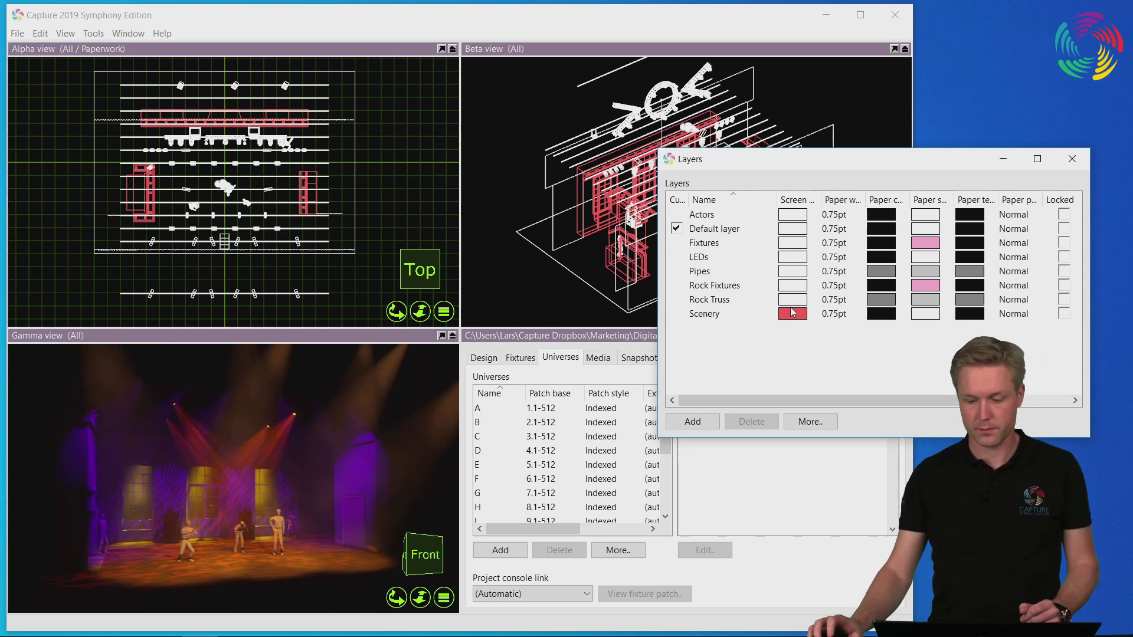
left_click(1072, 158)
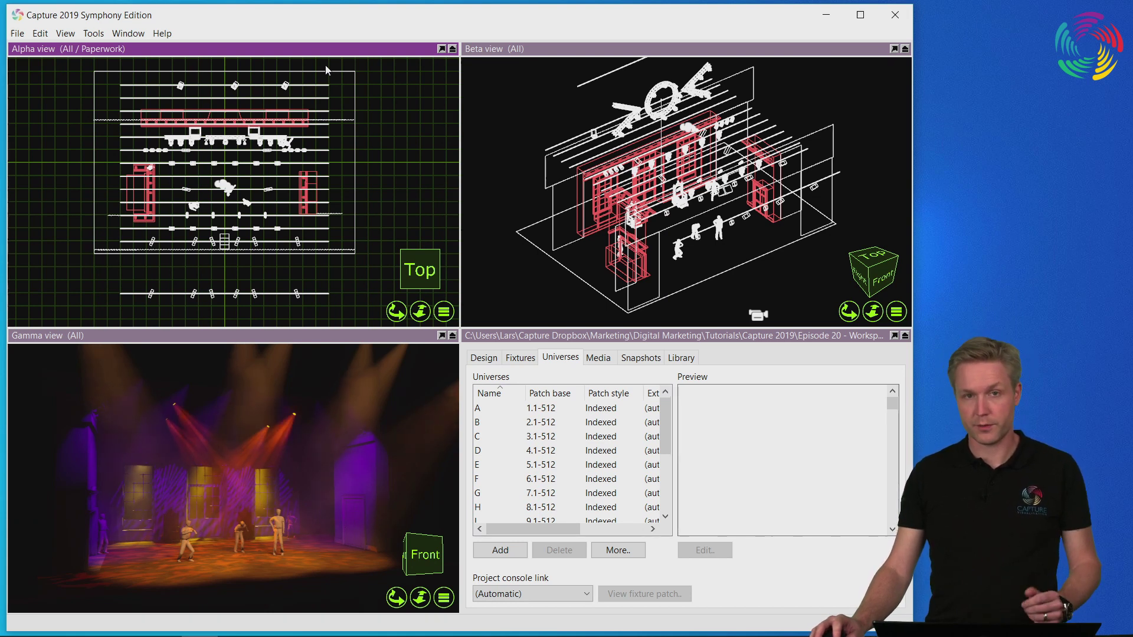
- Open Tools > Options and move the dialog to the centre of the screen
left_click(94, 34)
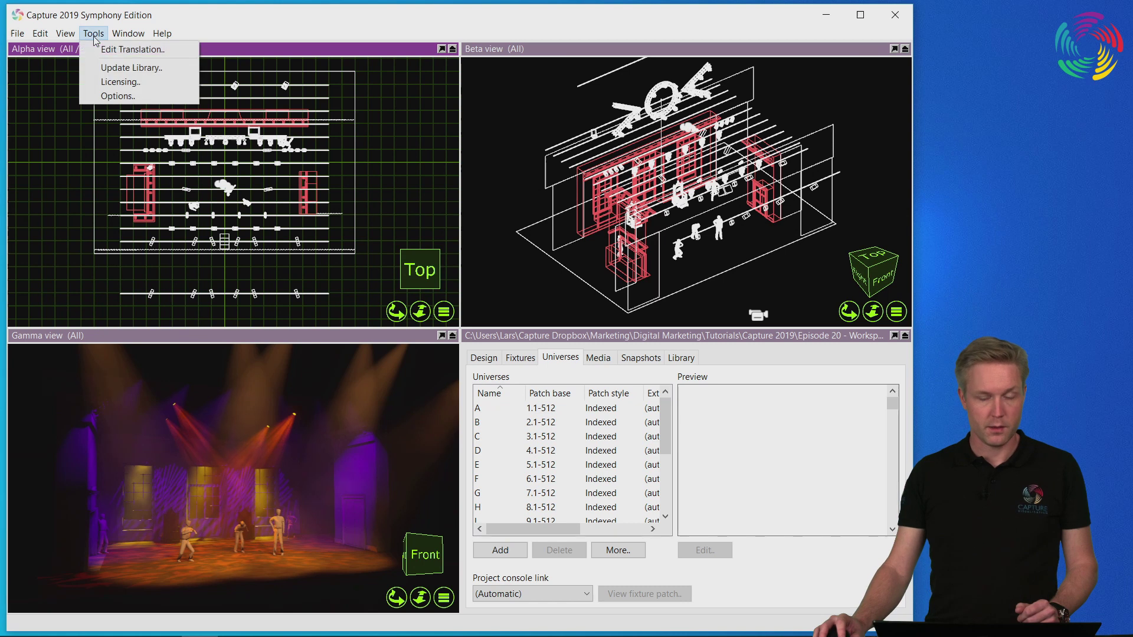
left_click(153, 100)
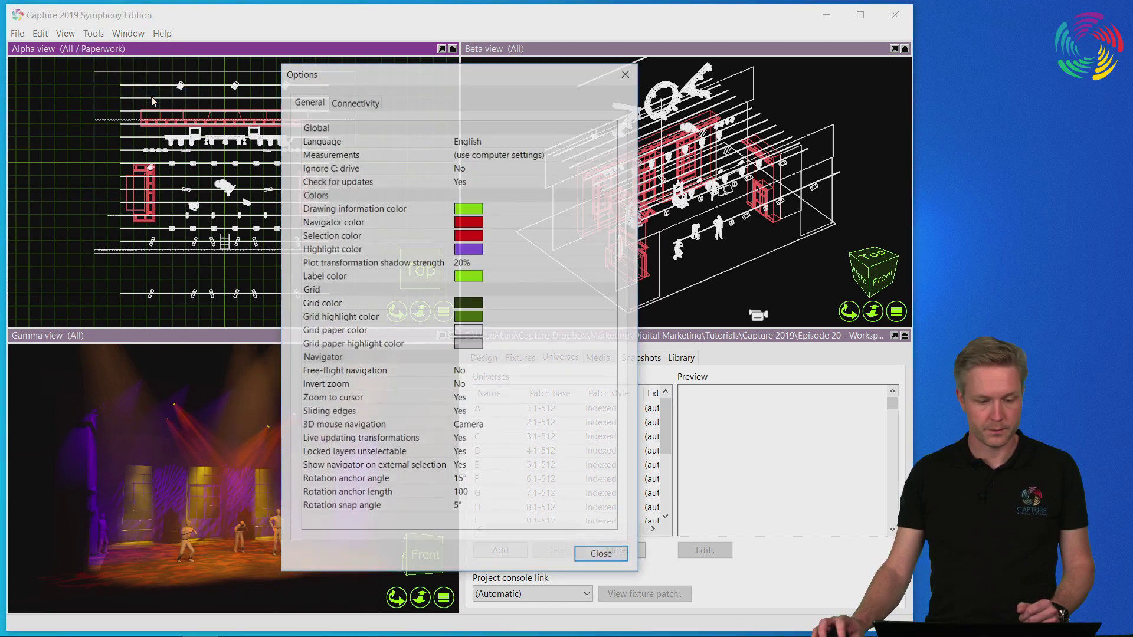
left_click_drag(387, 77, 598, 70)
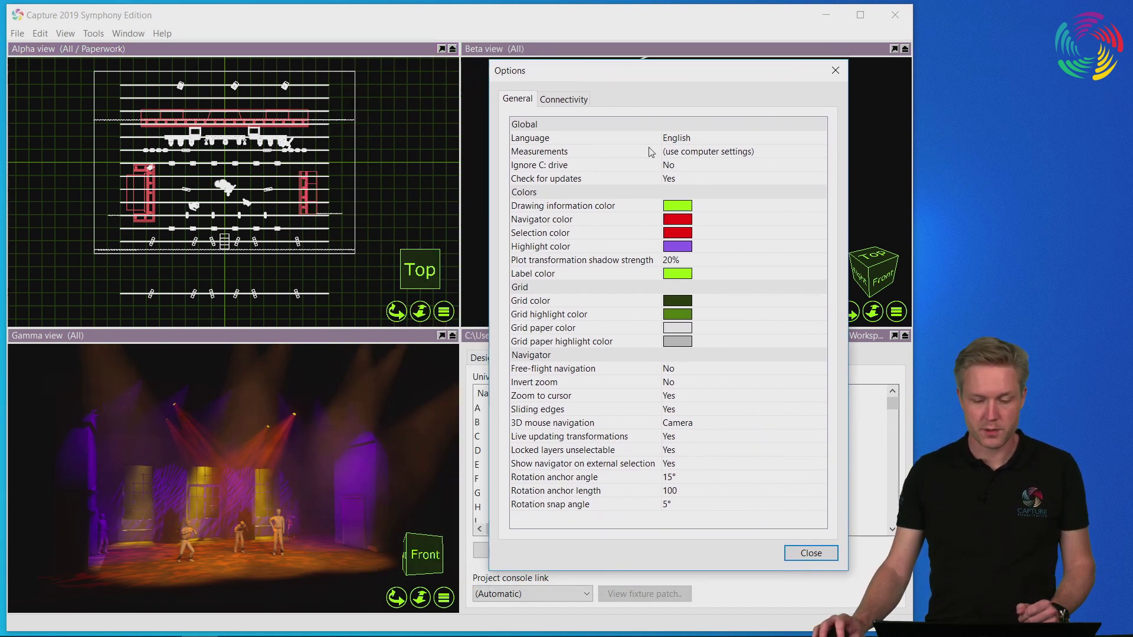
- Review the Language and Measurements settings, viewing the measurement unit choices
left_click(700, 138)
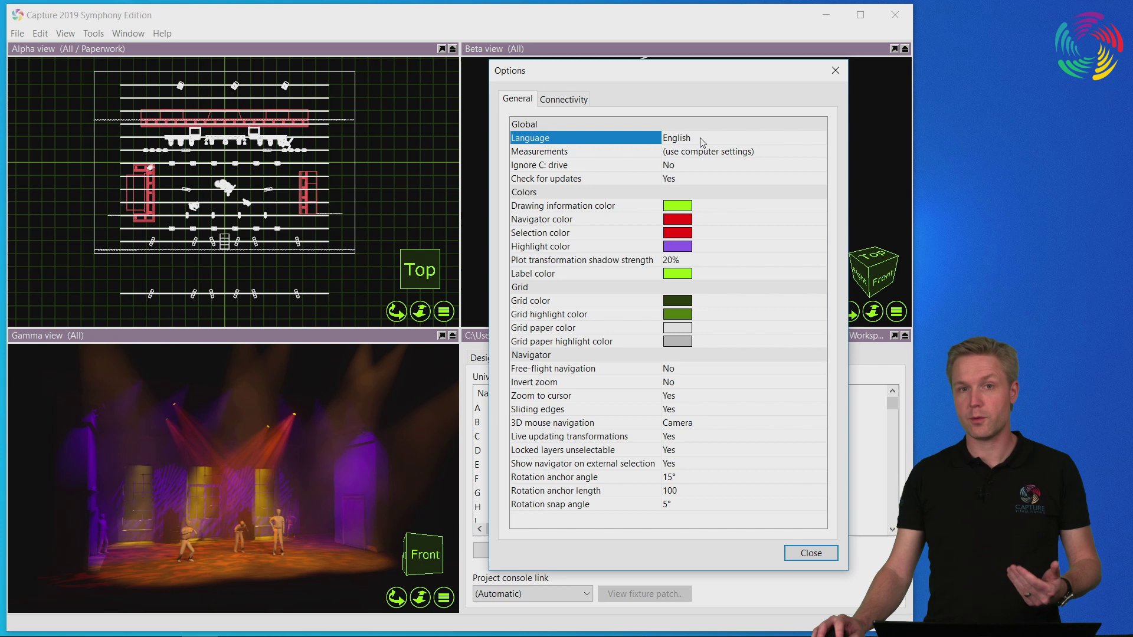
left_click(701, 152)
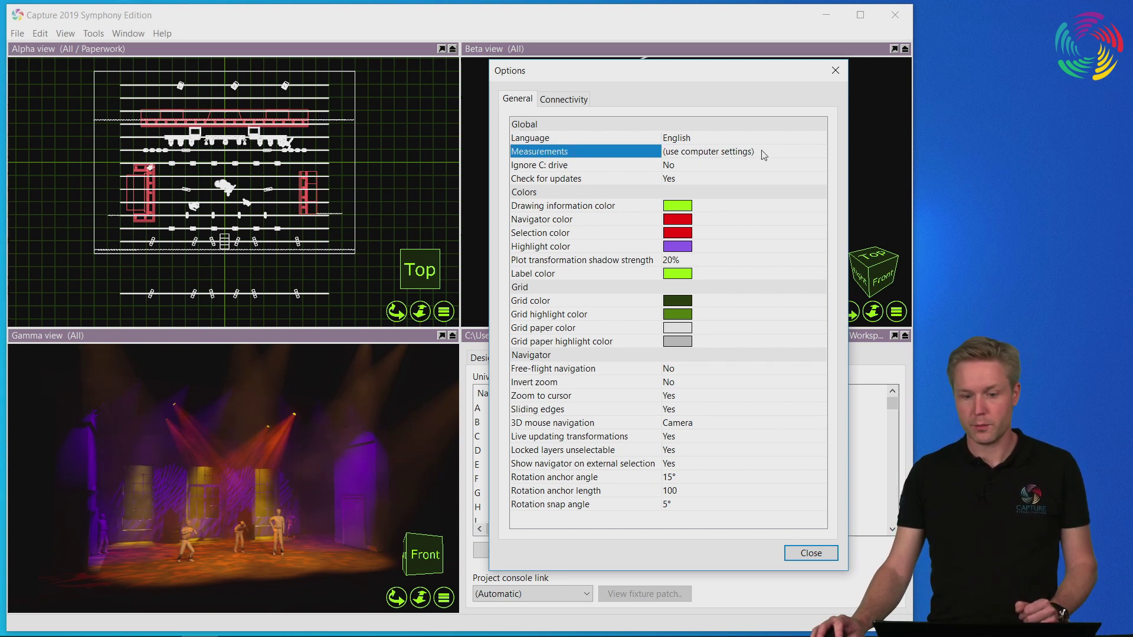
left_click(738, 155)
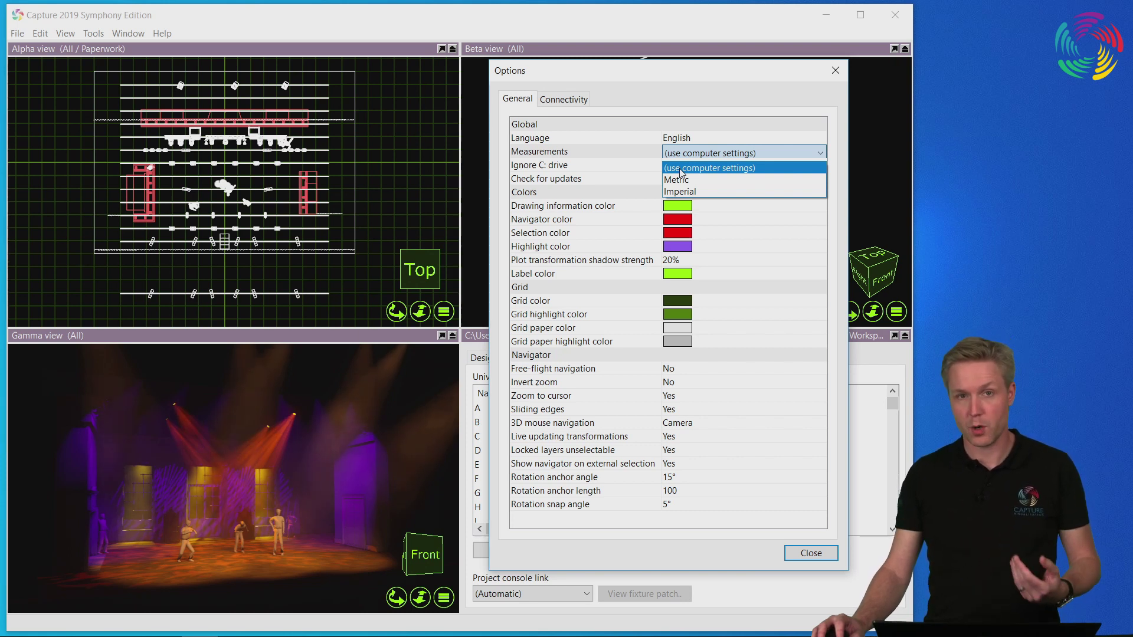
left_click(707, 153)
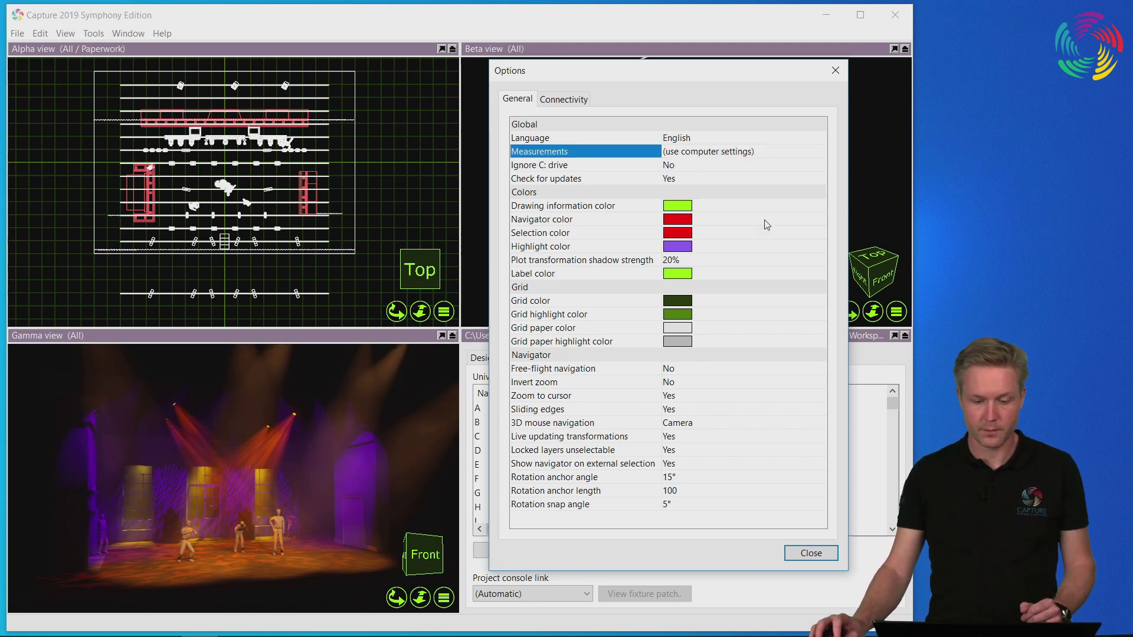
left_click(624, 208)
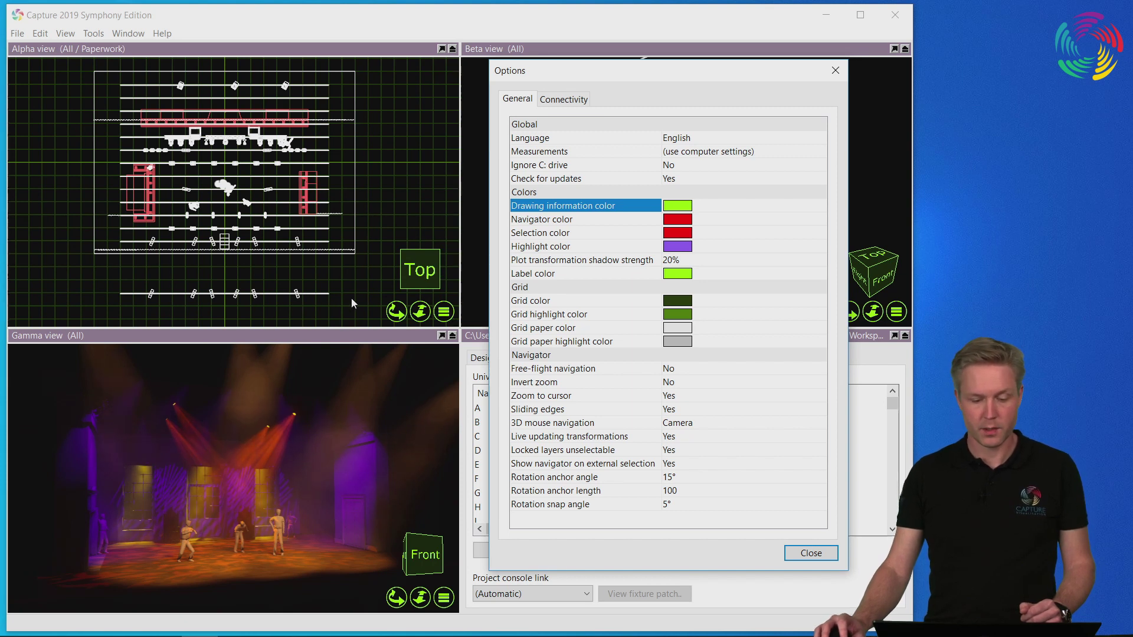
left_click(604, 319)
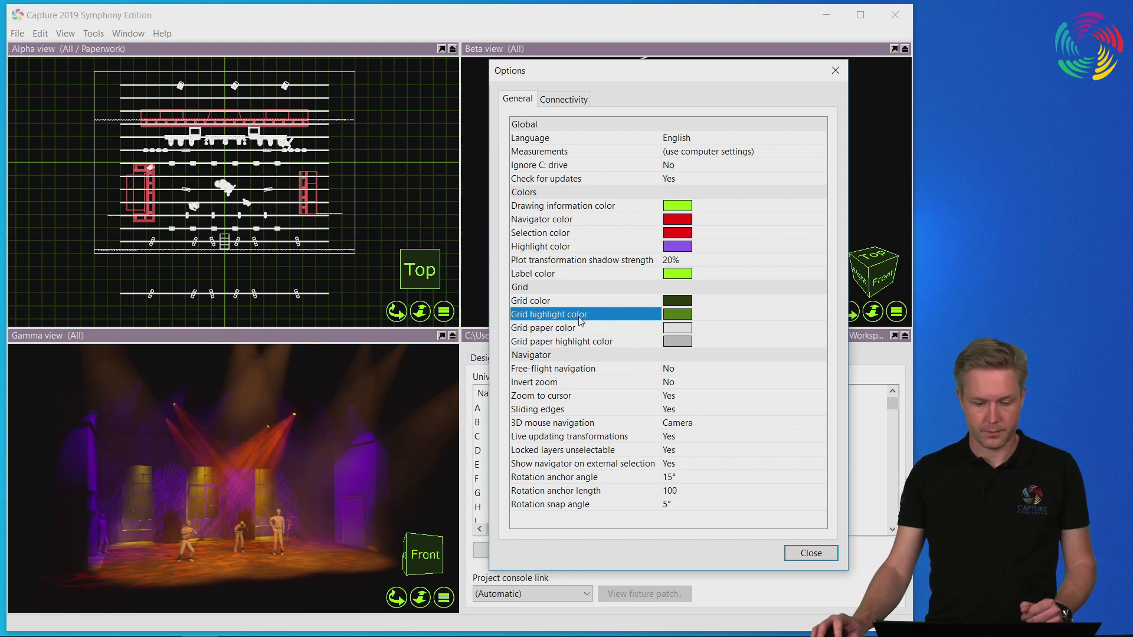
left_click(600, 372)
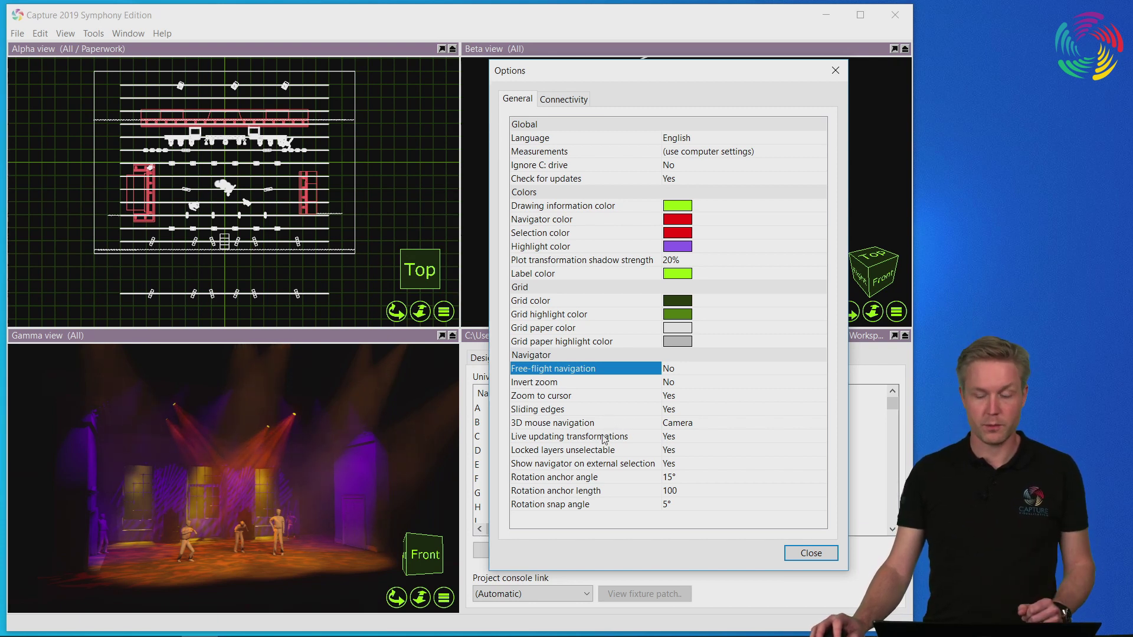
- Review the Invert zoom and Locked layers unselectable settings, then close the Options dialog
left_click(595, 383)
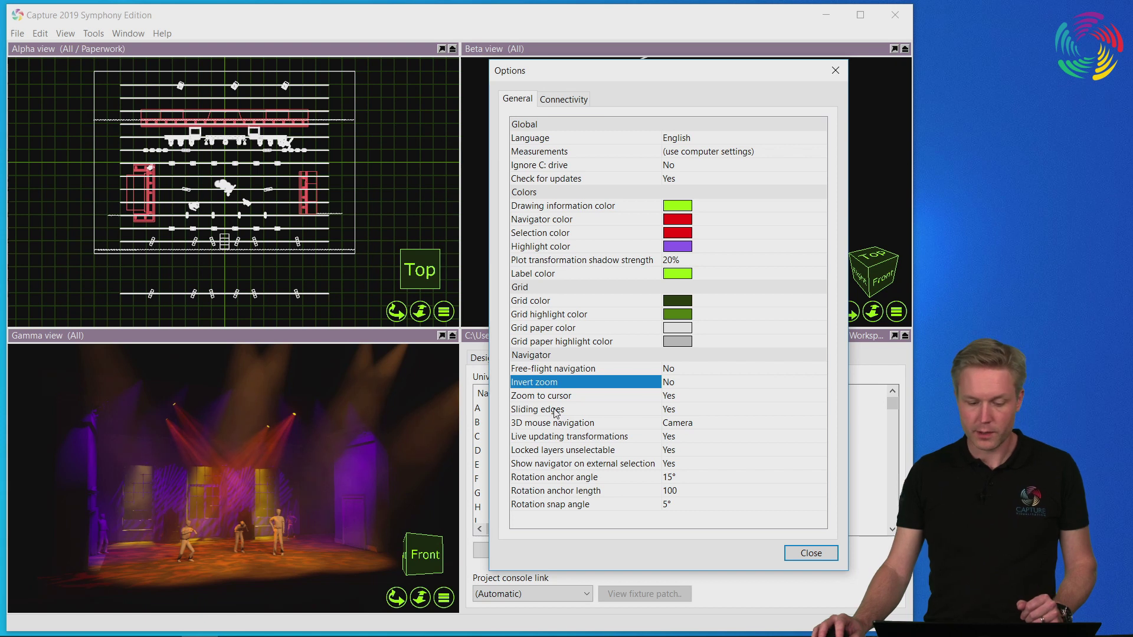
left_click(601, 453)
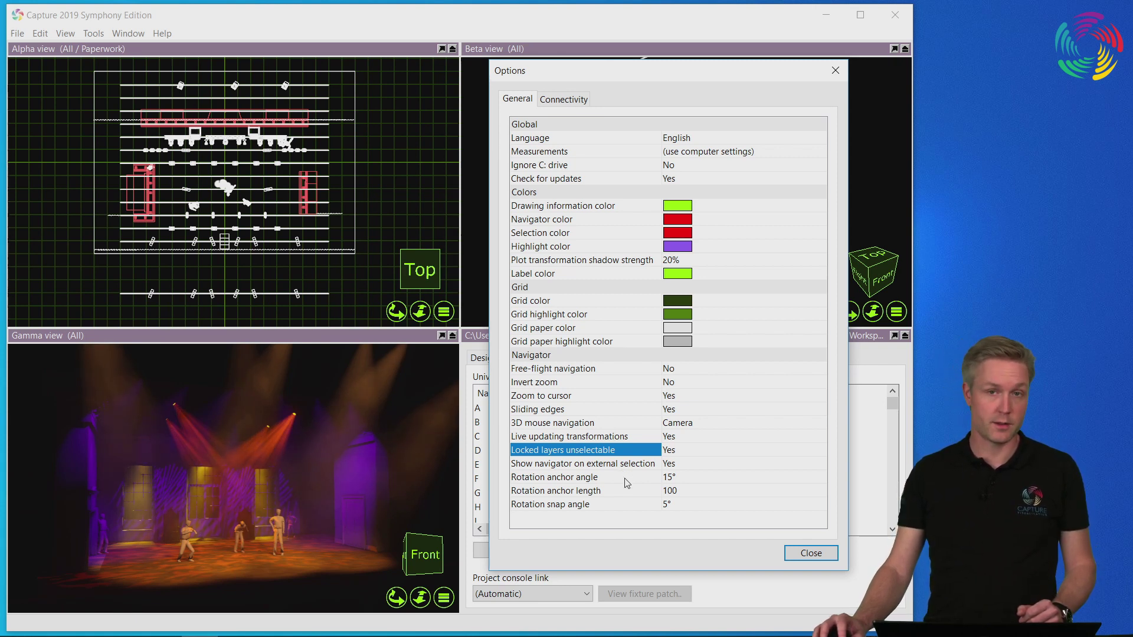
left_click(810, 554)
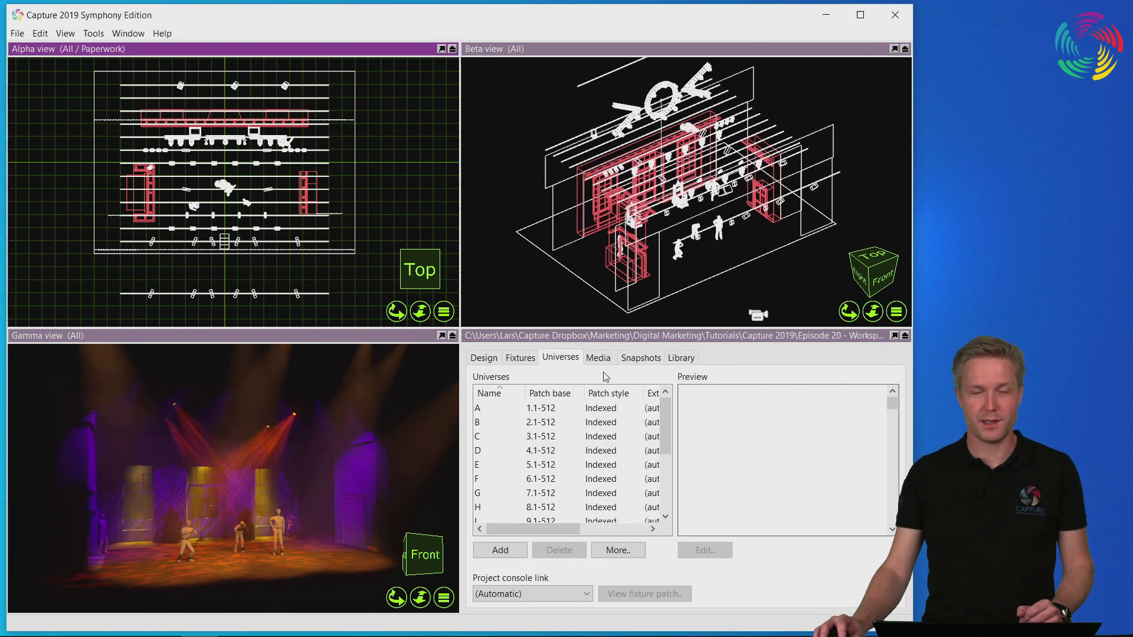